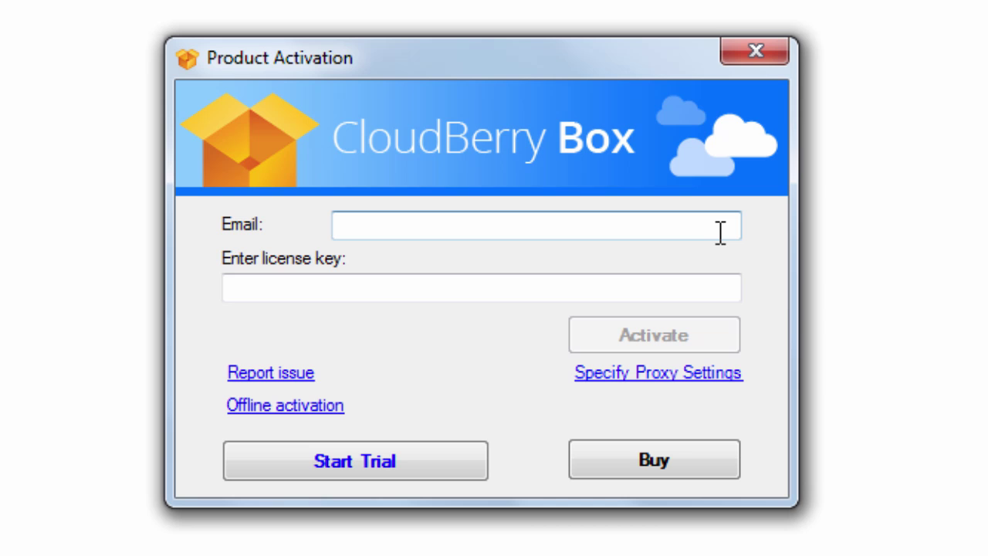
# Step: Enter an email address in the Email field to start the free trial
pyautogui.write('sa')
pyautogui.write('mple@nowhere.com')
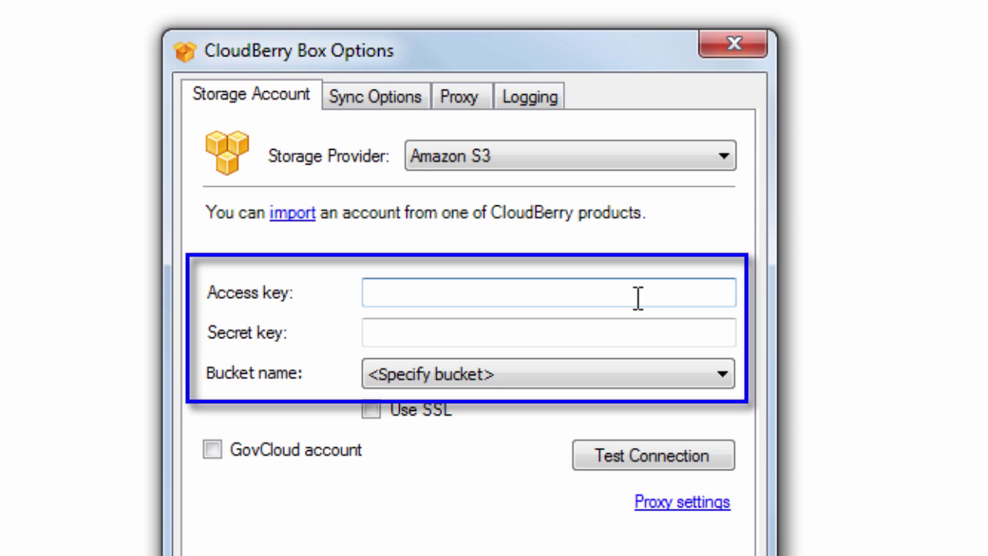
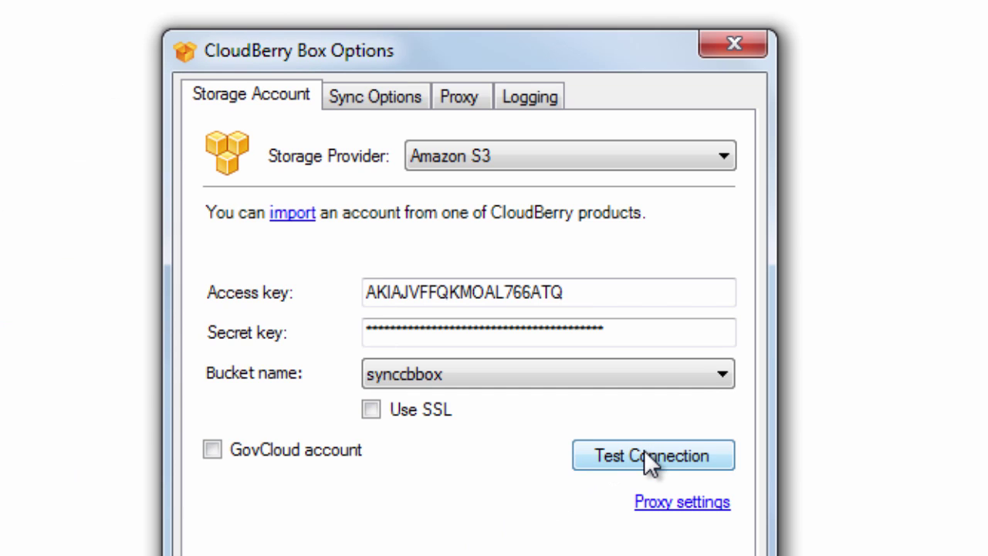
# Step: Confirm the S3 connection test succeeds, then enable Use SSL and confirm the SSL test succeeds
pyautogui.click(644, 450)
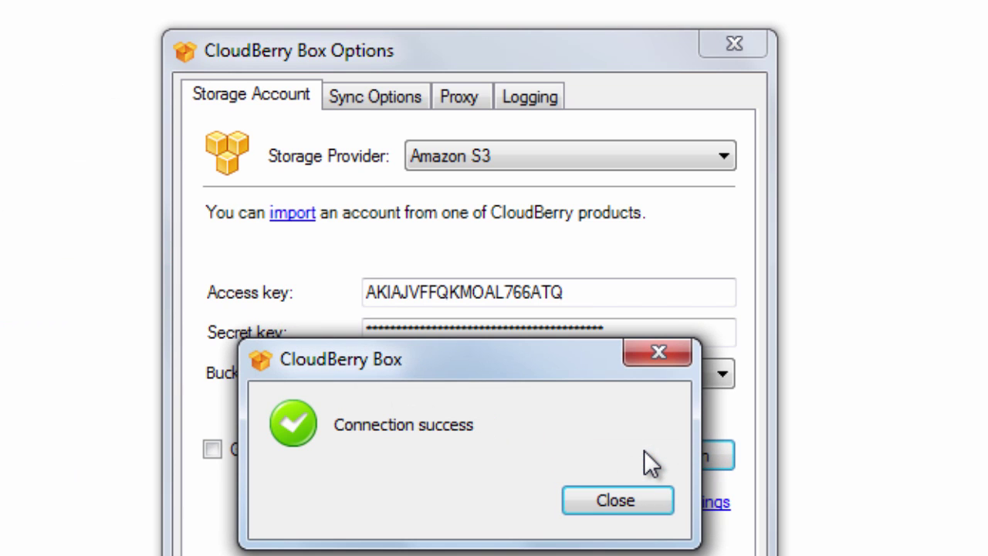
pyautogui.click(621, 500)
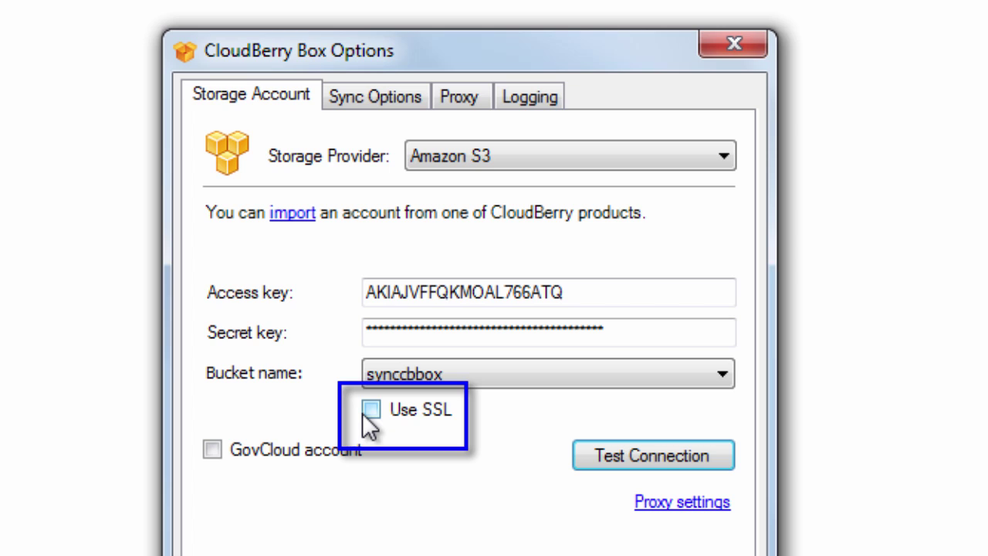
pyautogui.click(363, 415)
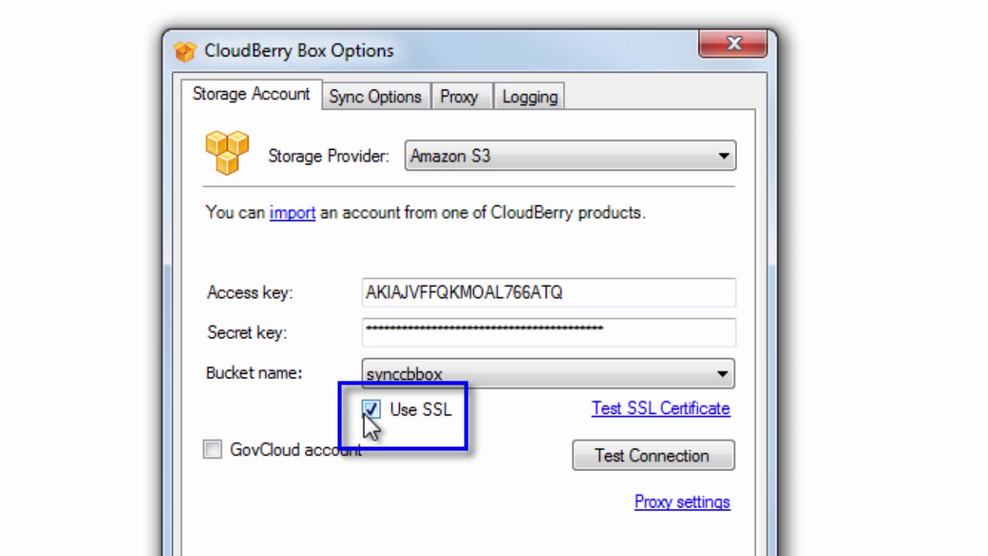
pyautogui.click(640, 408)
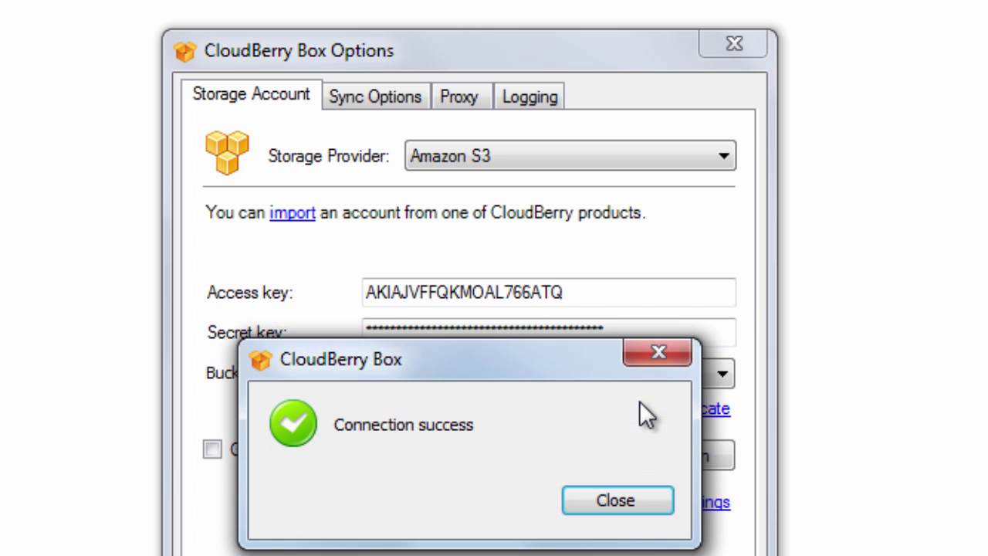
pyautogui.click(602, 502)
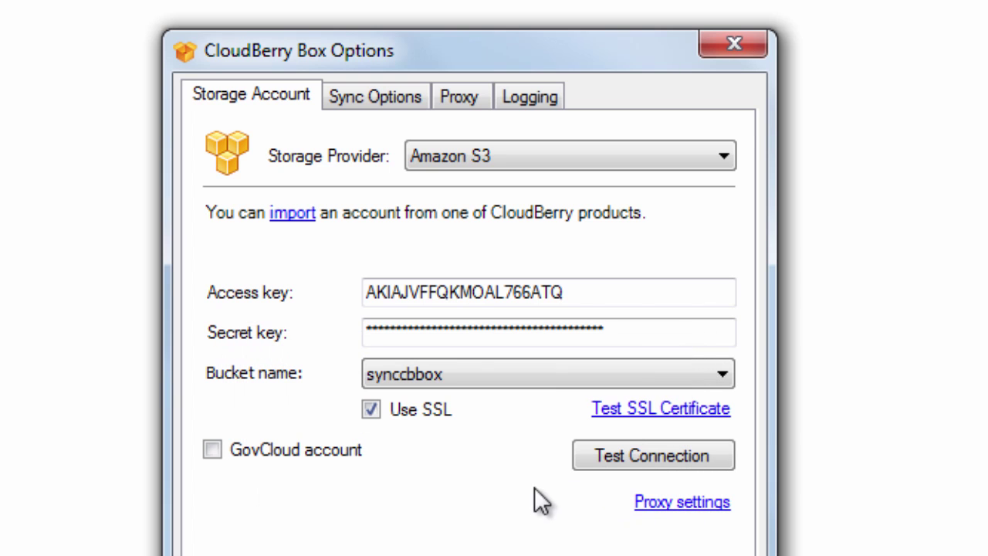
# Step: In the sync options, check the local sync folder and set the sync period to 60 seconds
pyautogui.click(358, 99)
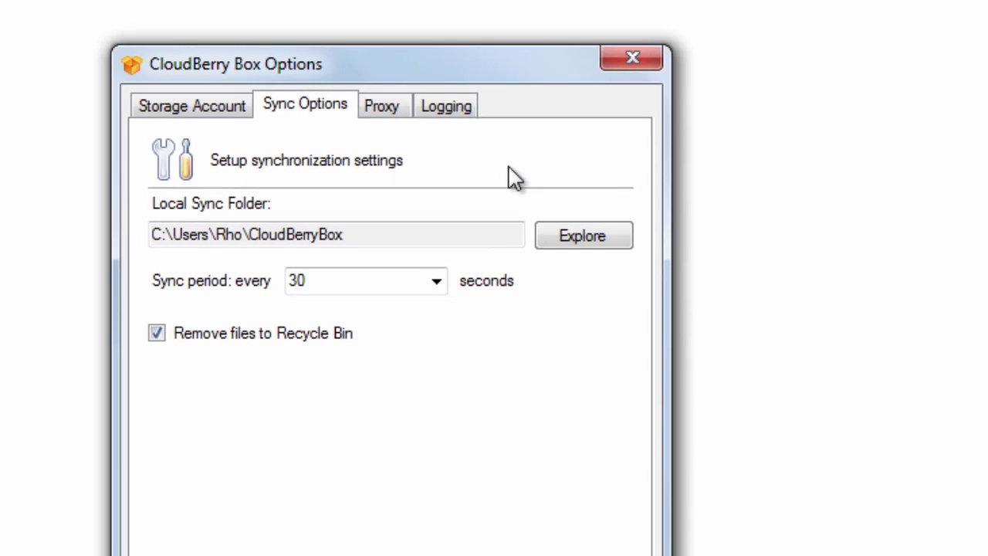
pyautogui.click(433, 230)
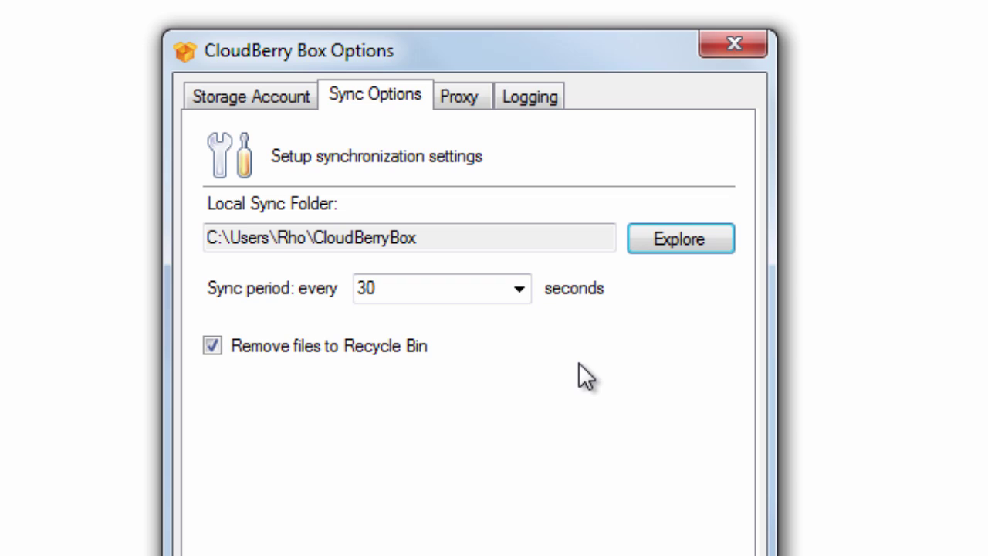
pyautogui.click(518, 288)
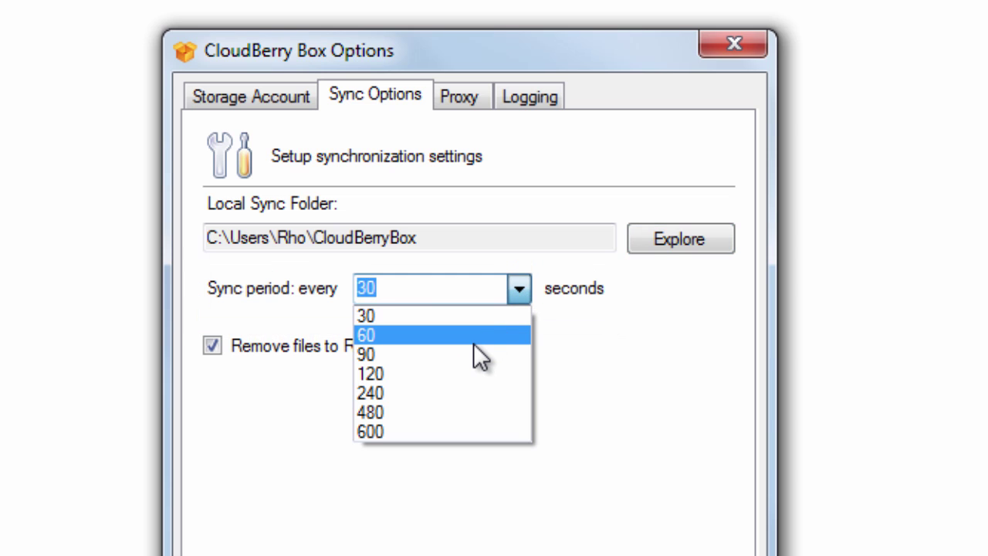
pyautogui.click(473, 343)
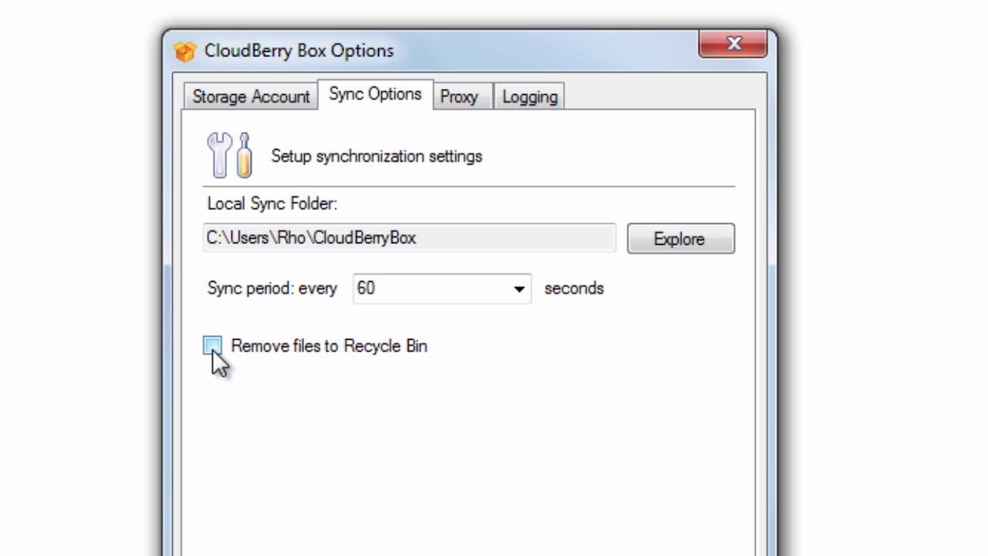
# Step: Keep Auto-detect proxy settings and save the options to connect
pyautogui.click(458, 99)
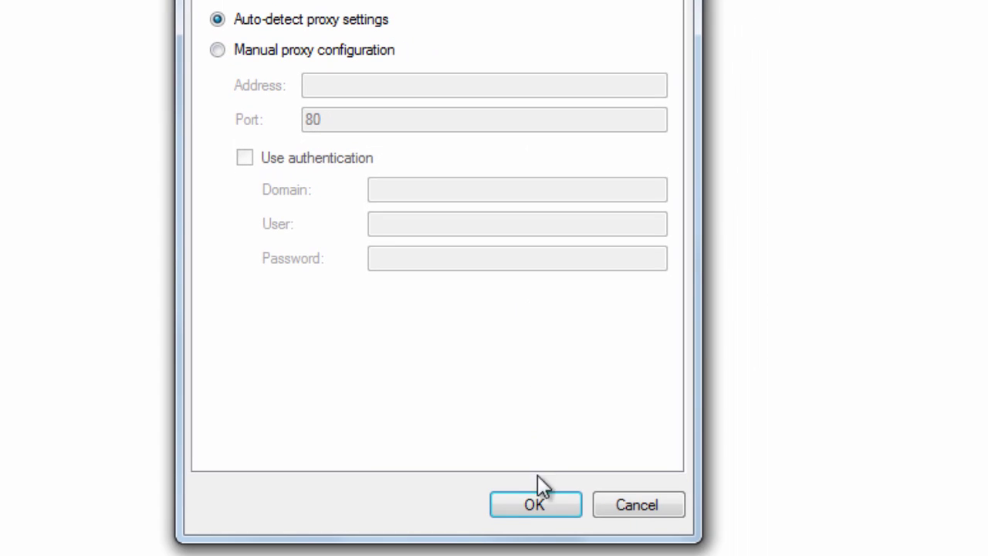
pyautogui.click(535, 507)
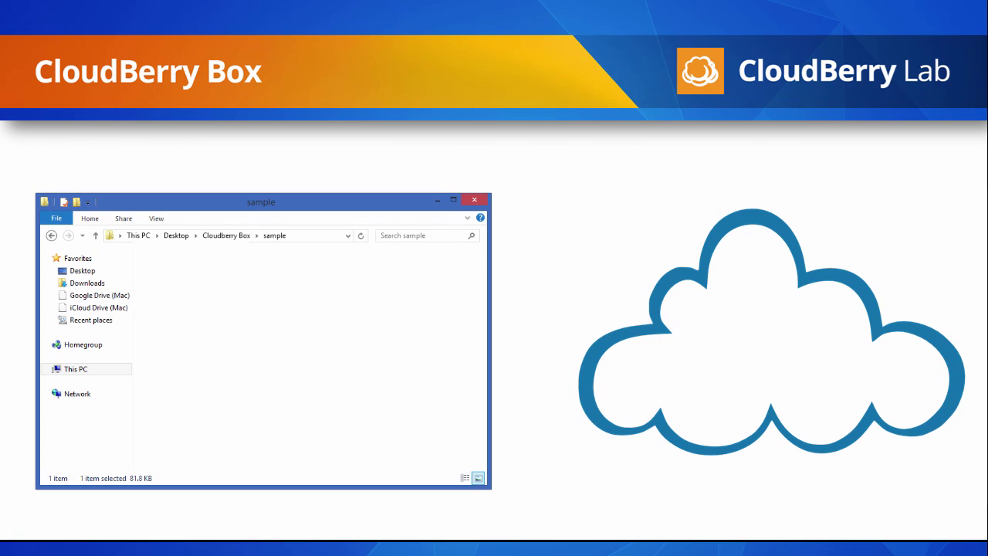
# Step: Drag a file into the local synced sample folder
pyautogui.moveTo(327, 536); pyautogui.dragTo(276, 393)
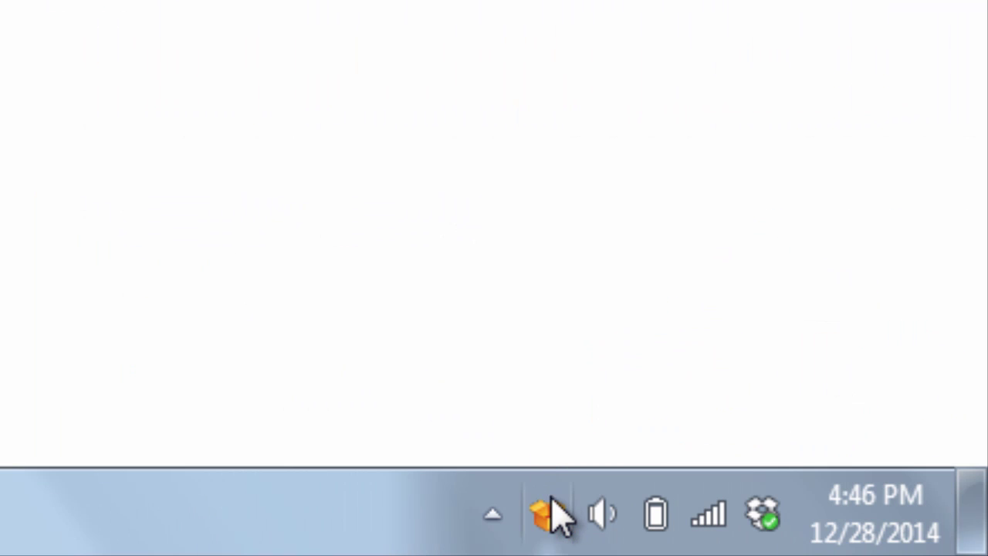
# Step: Bring up the CloudBerry Box tray menu and choose Options
pyautogui.rightClick(551, 514)
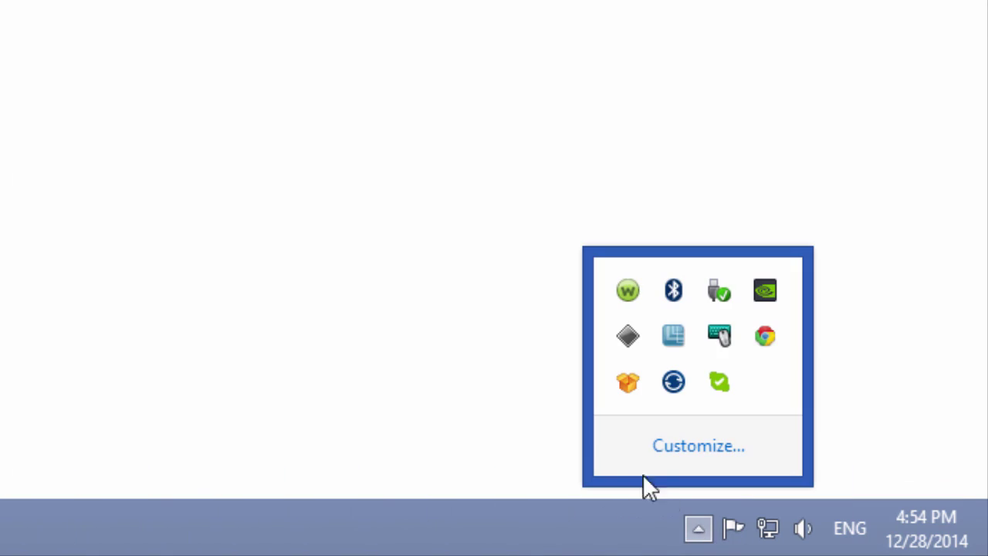
pyautogui.rightClick(628, 383)
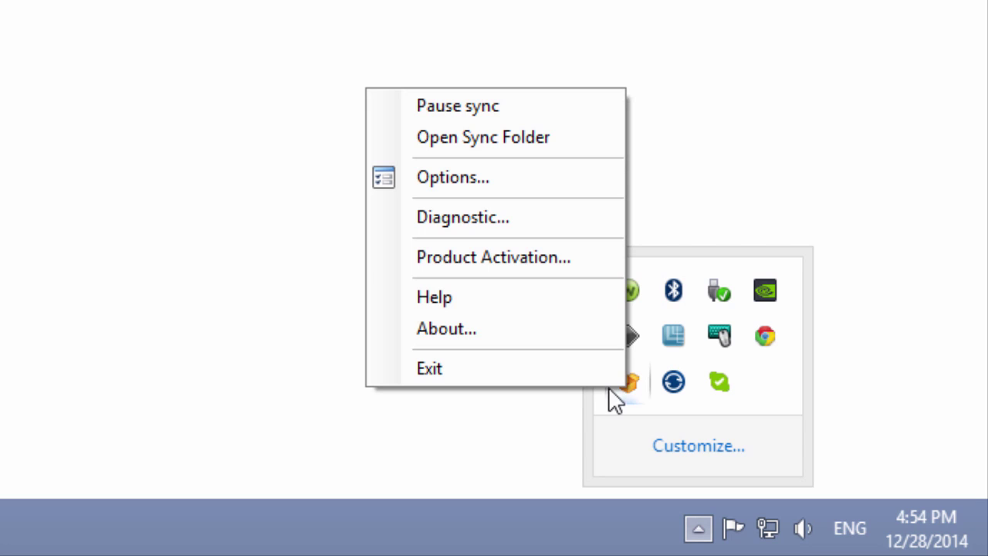
pyautogui.click(474, 185)
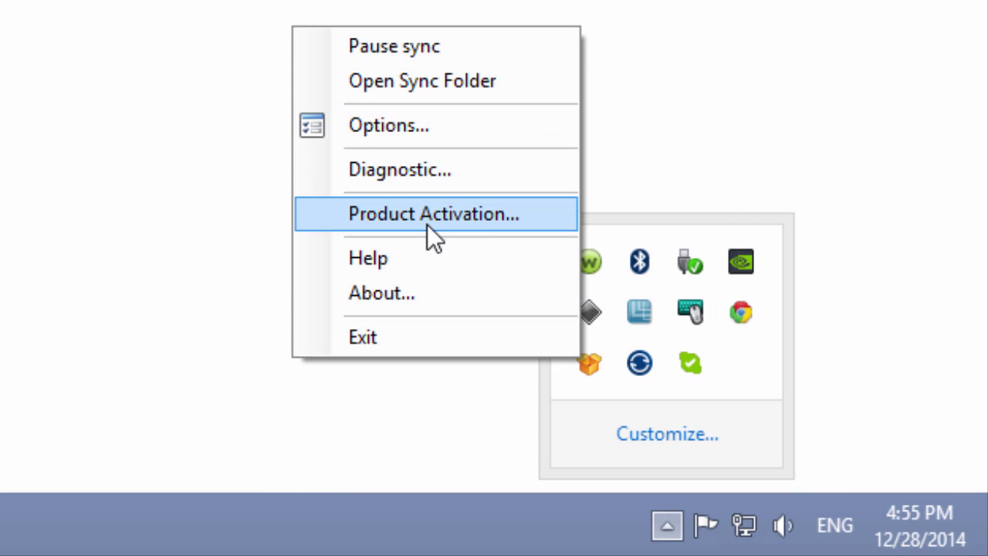
# Step: Choose Product Activation from the tray menu to see 14 trial days left
pyautogui.click(426, 216)
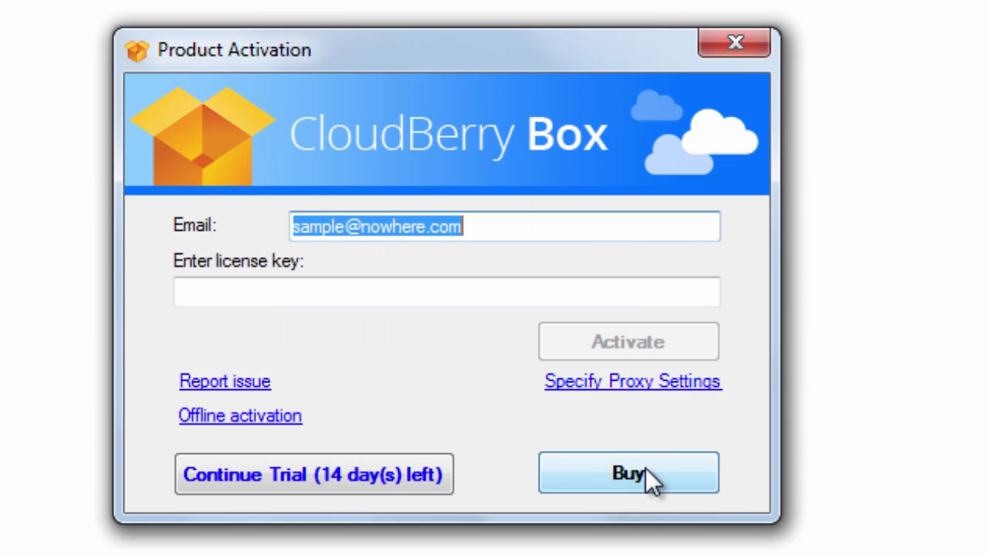